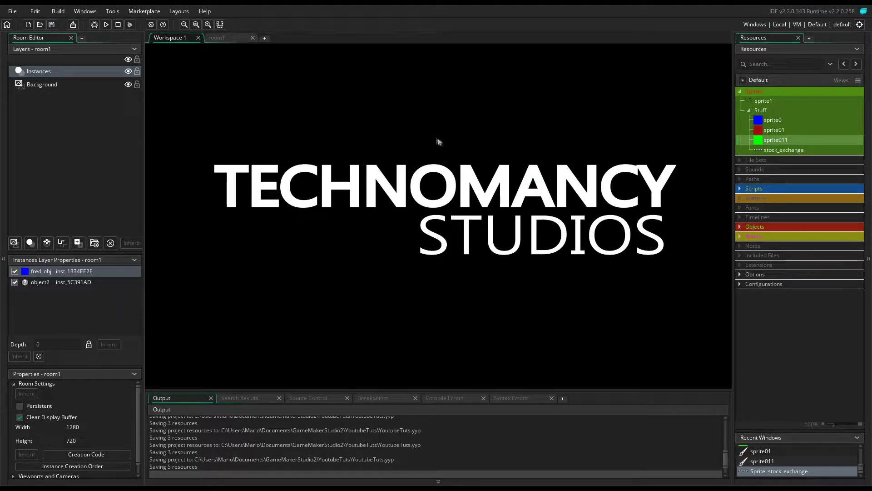
Step: Open the stock_exchange sprite editor to view its 2080×400 image and texture settings
{"action": "double_click", "coordinate": [770, 149]}
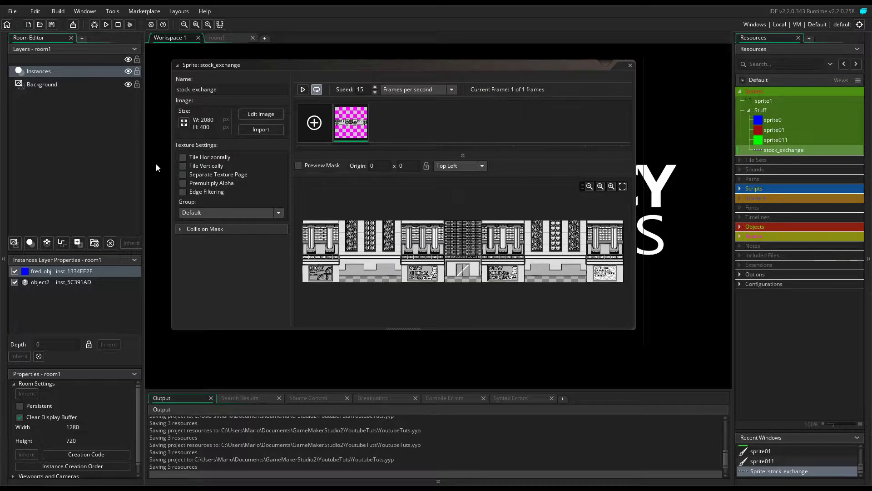
{"action": "left_click_drag", "start_coordinate": [351, 89], "coordinate": [345, 77]}
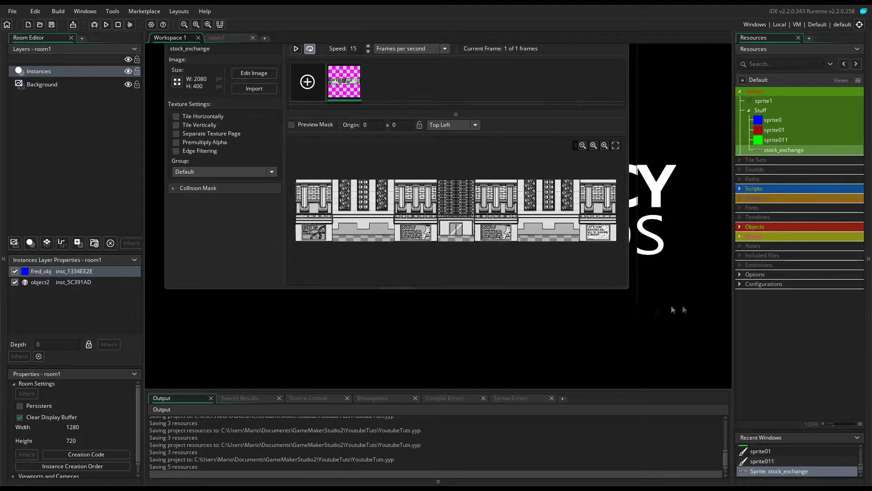
Step: Choose 256x256 as the Windows Graphics texture page size and apply it
{"action": "left_click", "coordinate": [740, 274]}
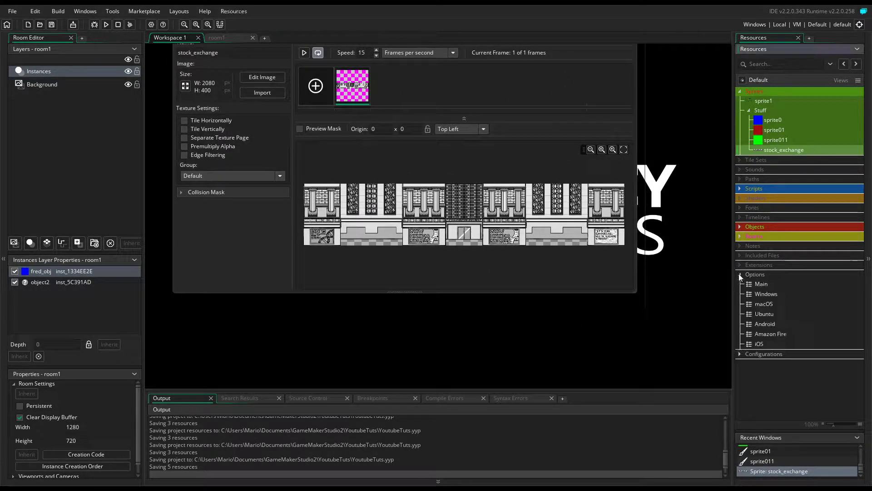
{"action": "double_click", "coordinate": [762, 295]}
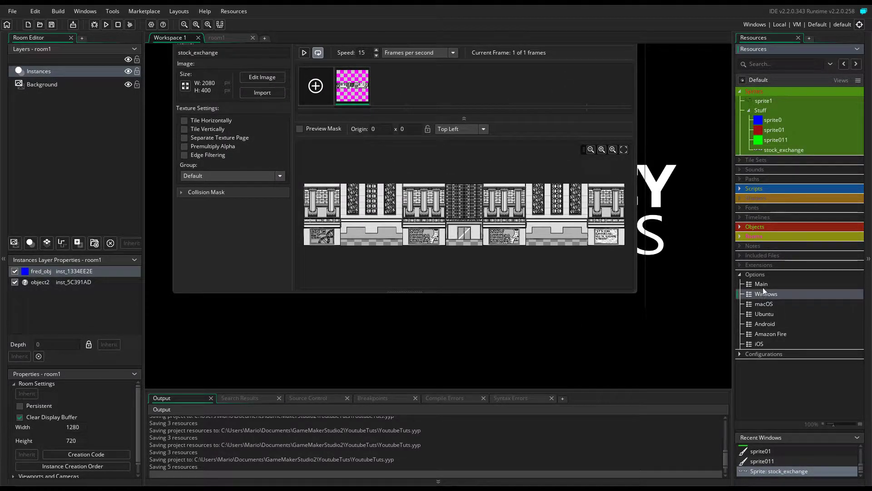
{"action": "left_click", "coordinate": [204, 122]}
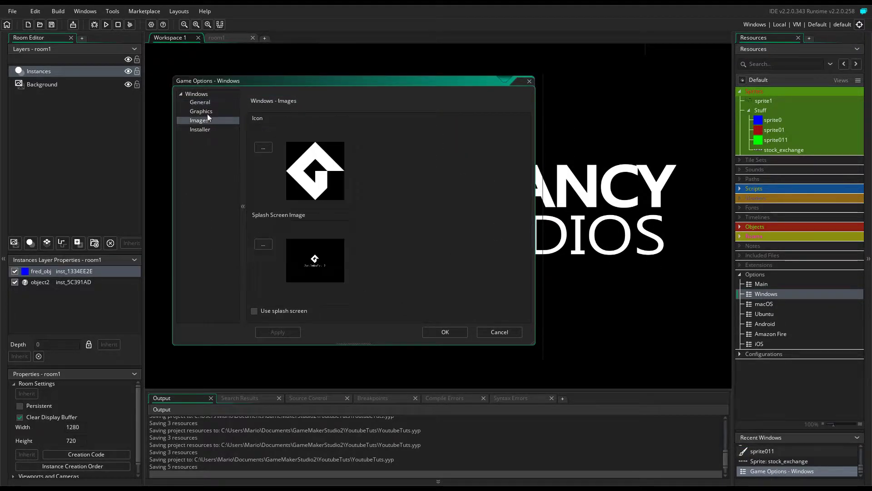
{"action": "left_click", "coordinate": [209, 112]}
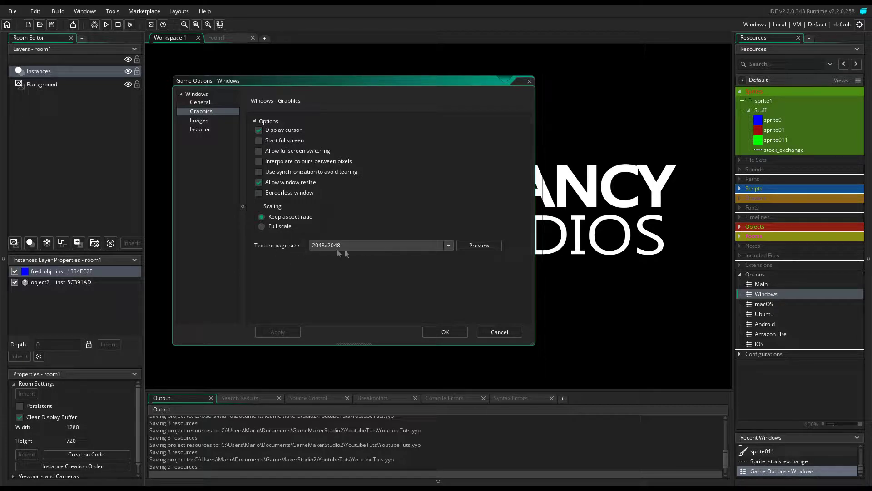
{"action": "left_click", "coordinate": [449, 245]}
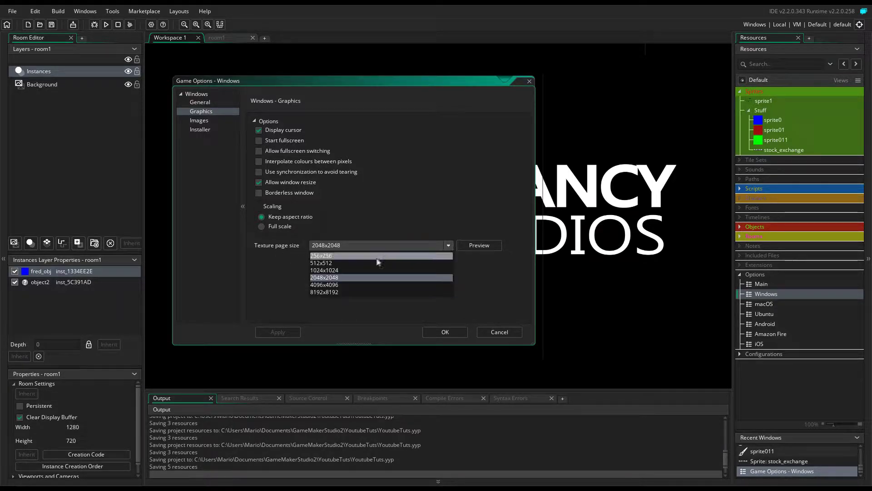
{"action": "left_click", "coordinate": [350, 256]}
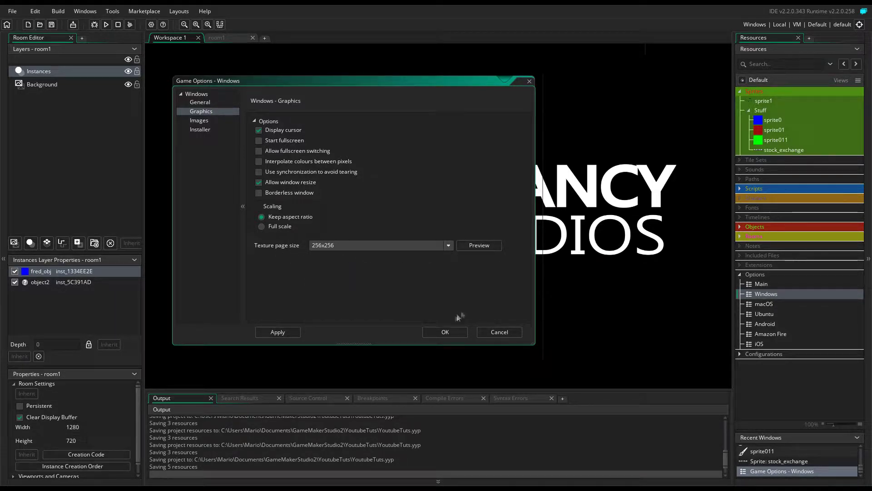
{"action": "left_click", "coordinate": [278, 332]}
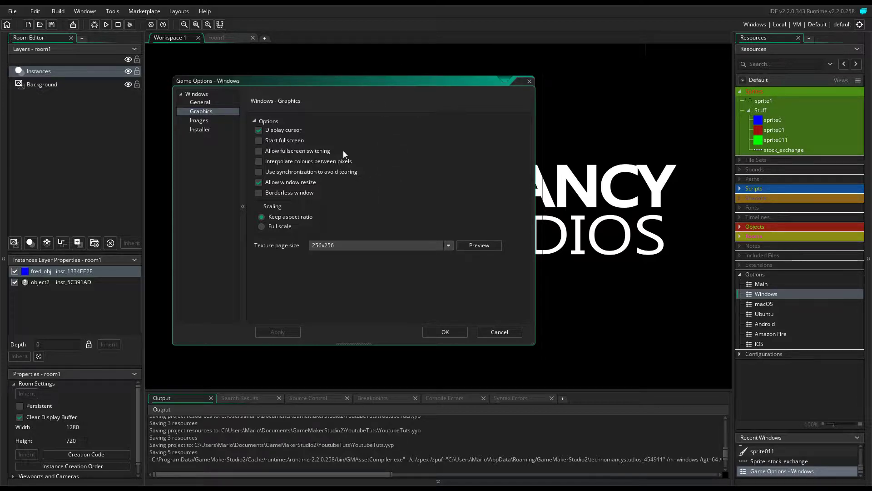
Step: Recheck the texture page sizes without changing them and move the Game Options window down-right
{"action": "left_click", "coordinate": [448, 247]}
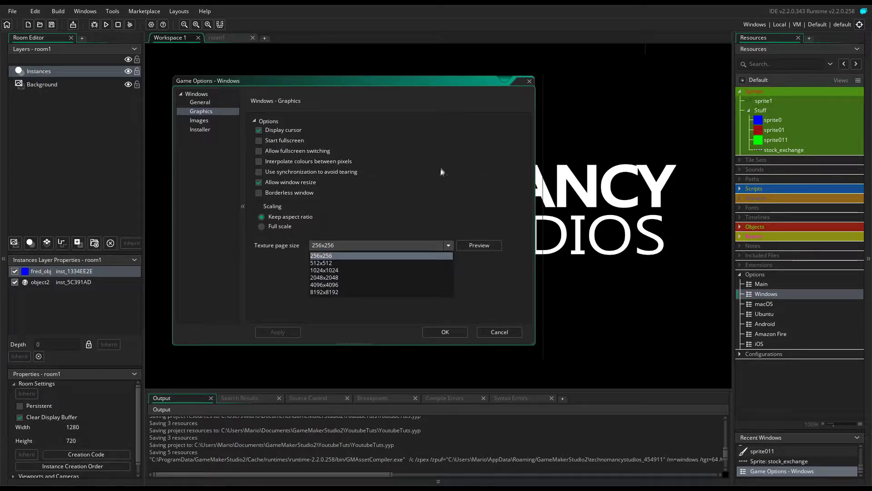
{"action": "left_click", "coordinate": [337, 89]}
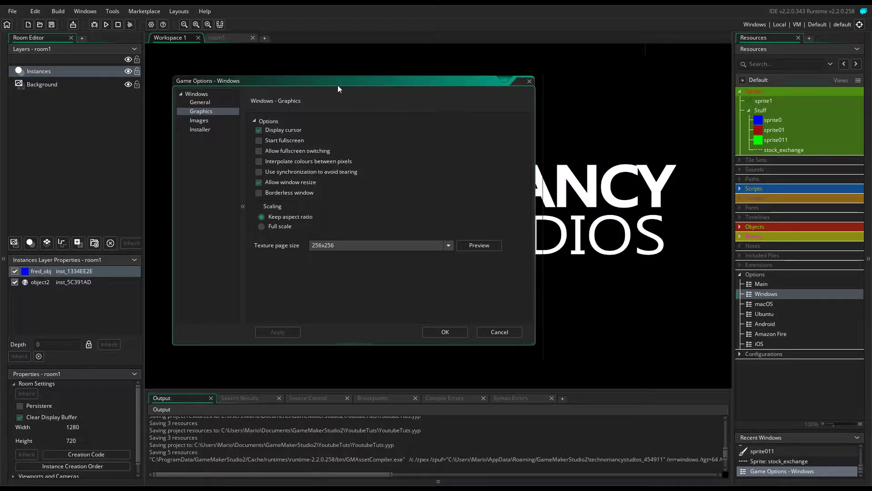
{"action": "left_click_drag", "start_coordinate": [337, 85], "coordinate": [387, 95]}
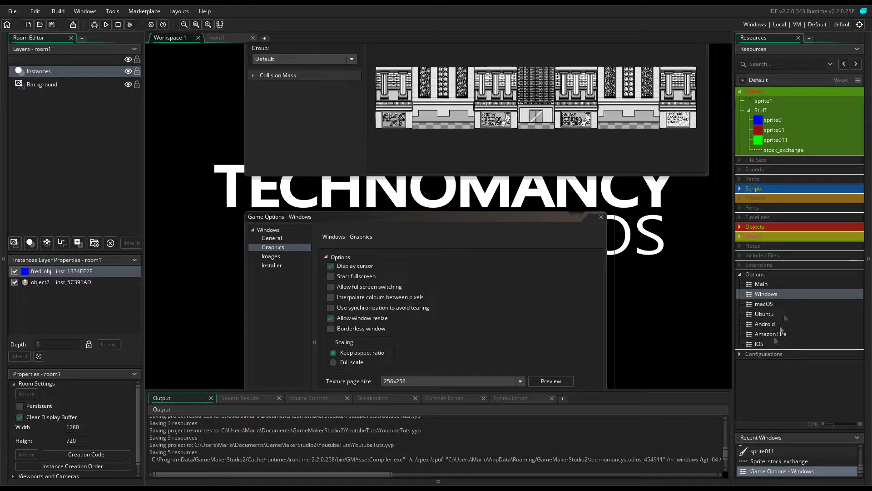
Step: Delete object2's Step and Create events
{"action": "left_click", "coordinate": [740, 226]}
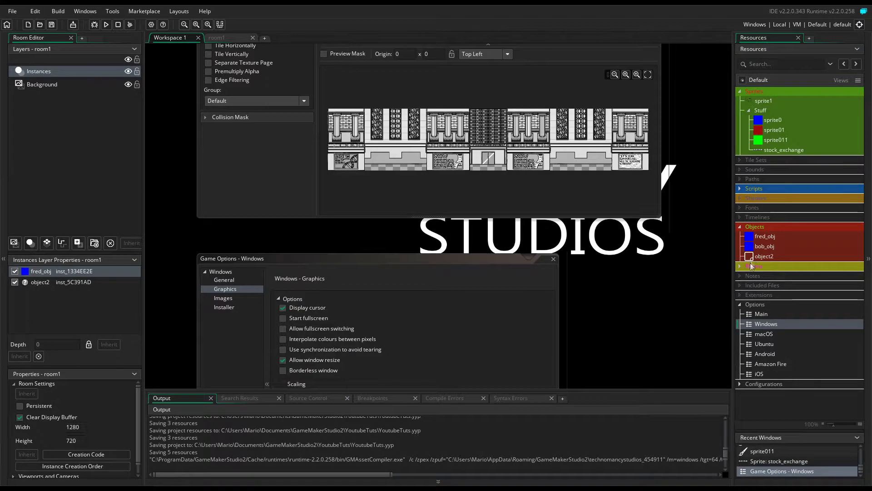
{"action": "left_click", "coordinate": [752, 256]}
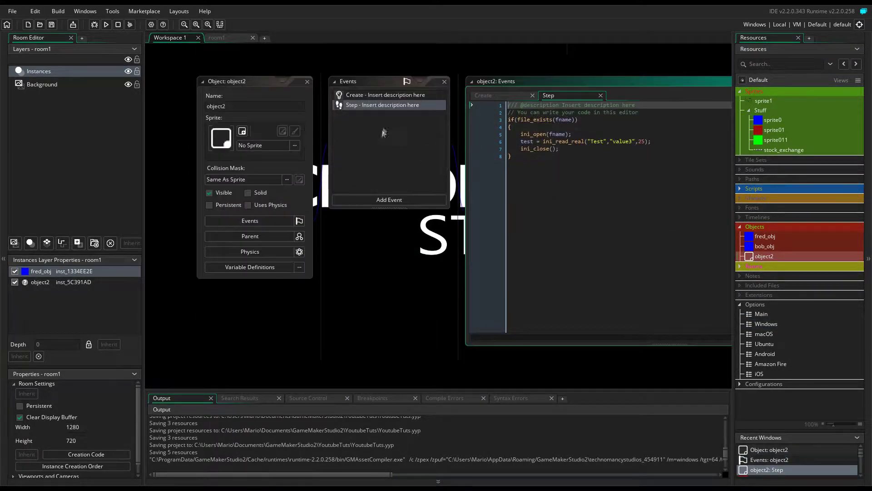
{"action": "right_click", "coordinate": [388, 105]}
{"action": "left_click", "coordinate": [419, 196]}
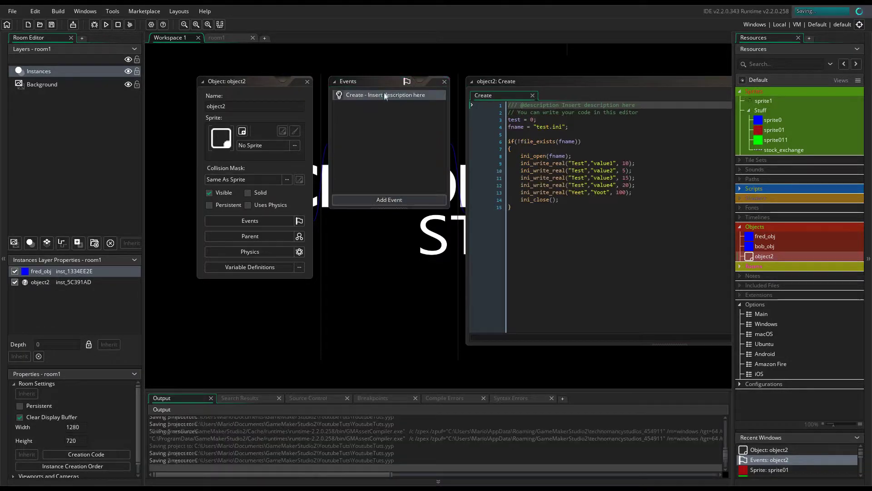
{"action": "right_click", "coordinate": [385, 95]}
{"action": "left_click", "coordinate": [415, 187]}
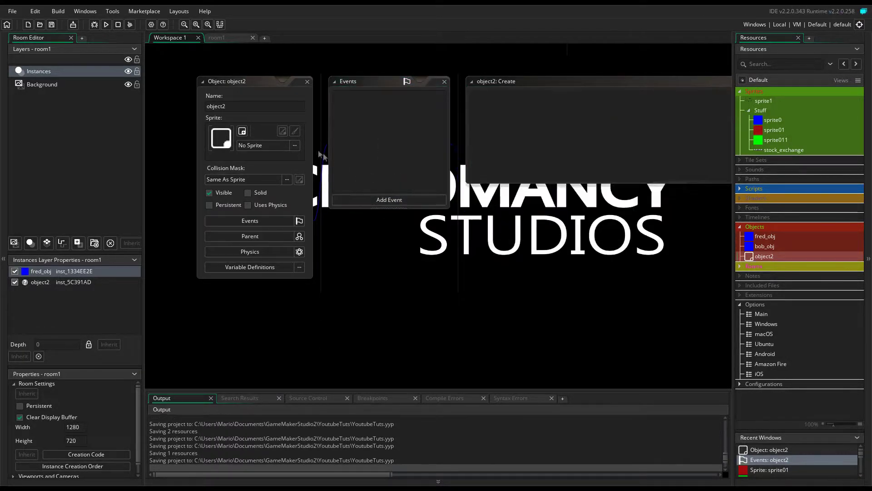
Step: Assign stock_exchange from the Stuff folder as object2's sprite
{"action": "left_click", "coordinate": [294, 146]}
{"action": "double_click", "coordinate": [428, 169]}
{"action": "double_click", "coordinate": [488, 169]}
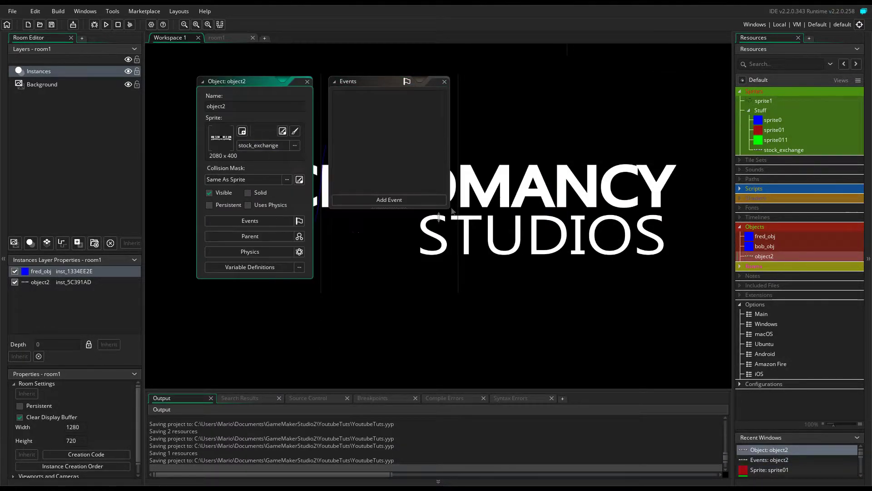
Step: Drag the object2 instance in room1 left and up to about -448, 128, then test-run the game
{"action": "left_click", "coordinate": [216, 37]}
{"action": "scroll", "coordinate": [443, 176], "scroll_direction": "up", "scroll_amount": 4, "text": "ctrl"}
{"action": "left_click", "coordinate": [443, 176]}
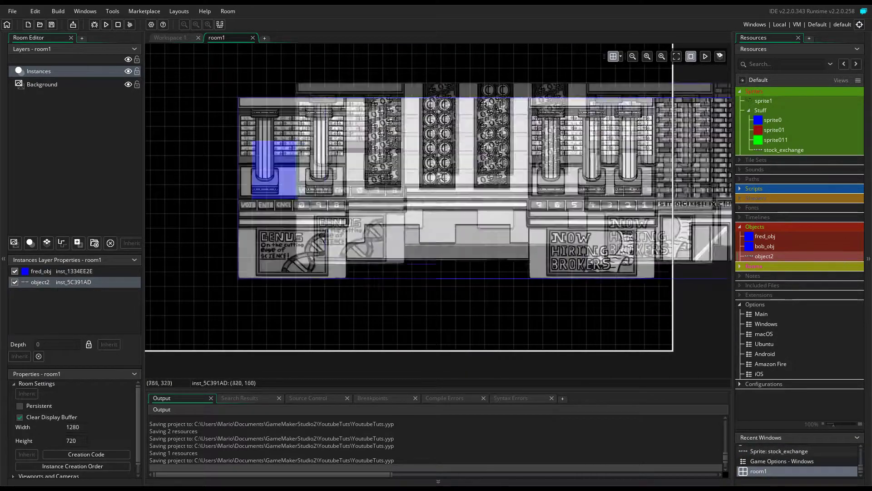
{"action": "left_click_drag", "start_coordinate": [443, 176], "coordinate": [240, 179]}
{"action": "middle_click_drag", "start_coordinate": [239, 179], "coordinate": [573, 183]}
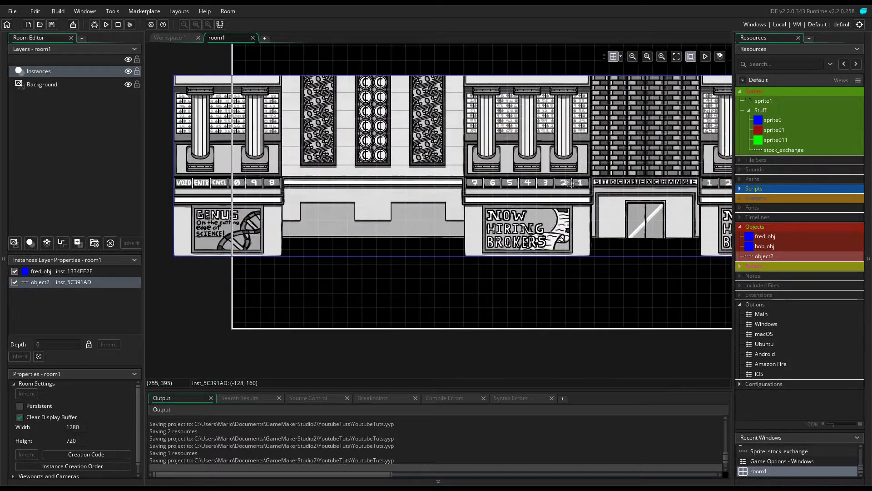
{"action": "left_click_drag", "start_coordinate": [572, 182], "coordinate": [428, 168]}
{"action": "middle_click_drag", "start_coordinate": [427, 168], "coordinate": [364, 173]}
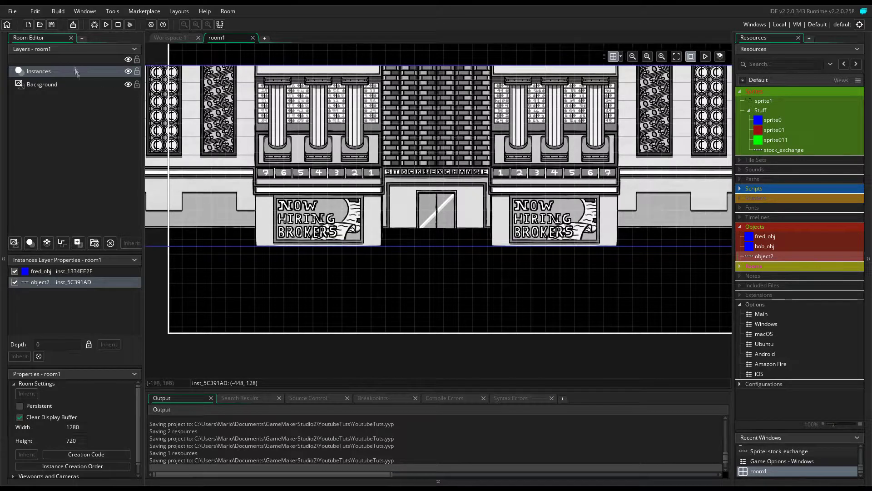
{"action": "left_click", "coordinate": [106, 24]}
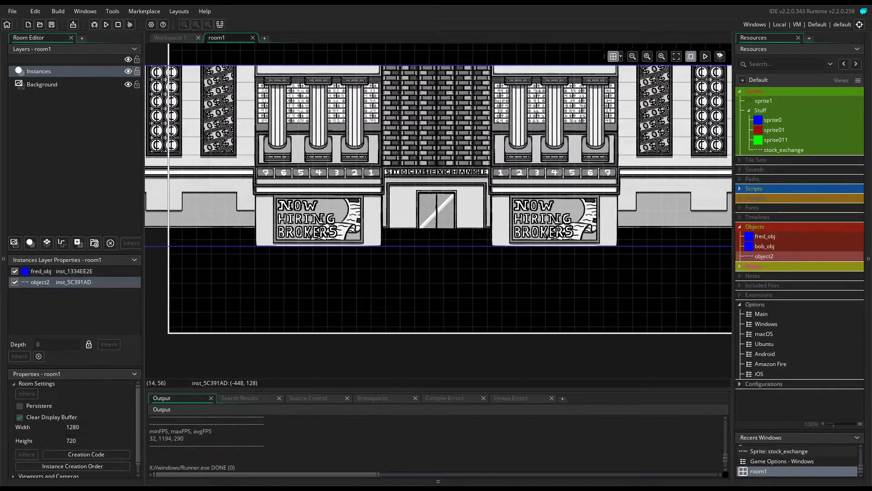
{"action": "left_click", "coordinate": [170, 37]}
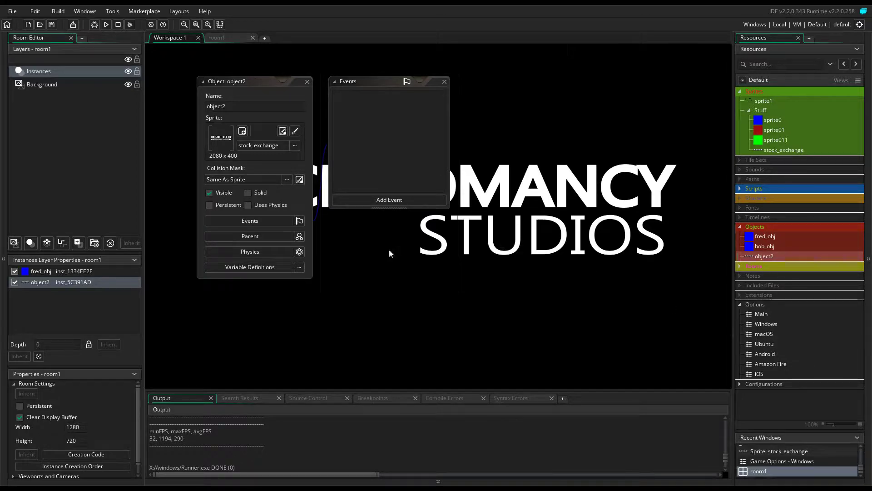
Step: Change the Windows texture page size to 2048x2048, apply and confirm, then run the game
{"action": "double_click", "coordinate": [766, 324]}
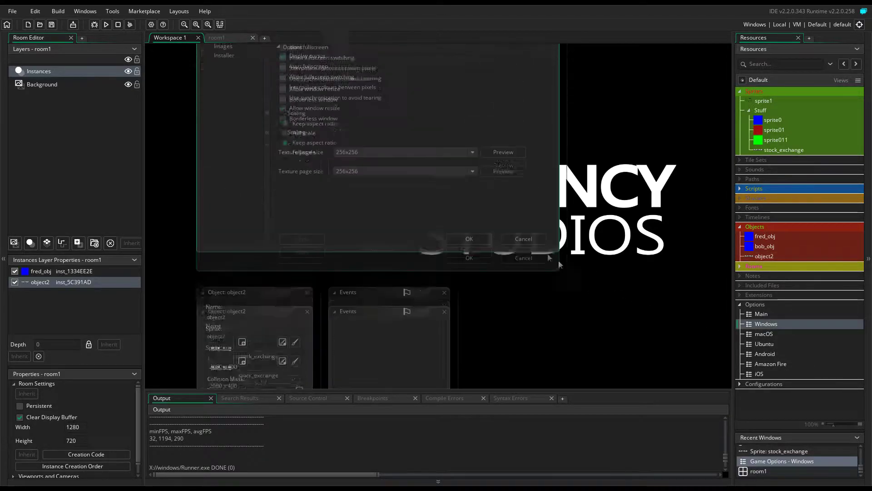
{"action": "left_click", "coordinate": [374, 244]}
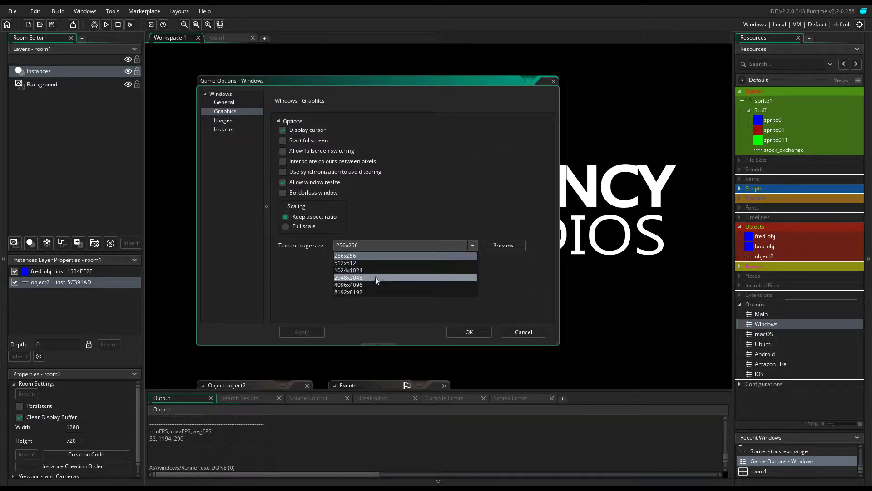
{"action": "left_click", "coordinate": [375, 278]}
{"action": "left_click", "coordinate": [302, 332]}
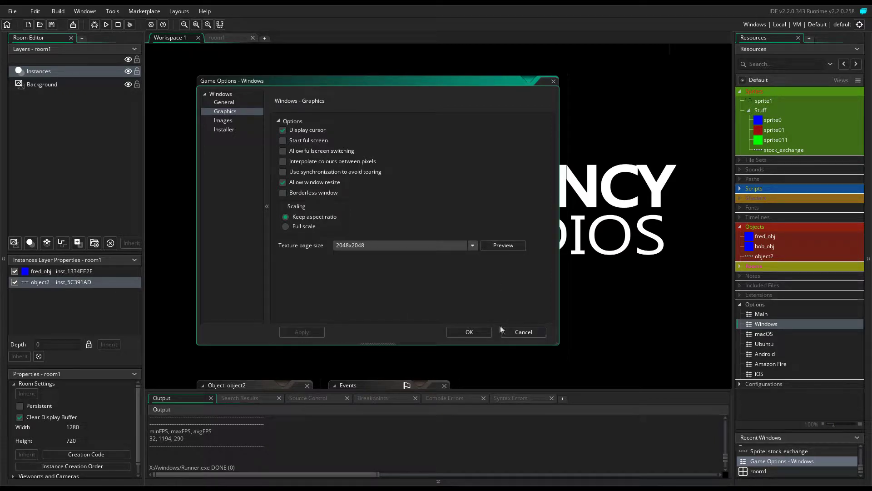
{"action": "left_click", "coordinate": [469, 331]}
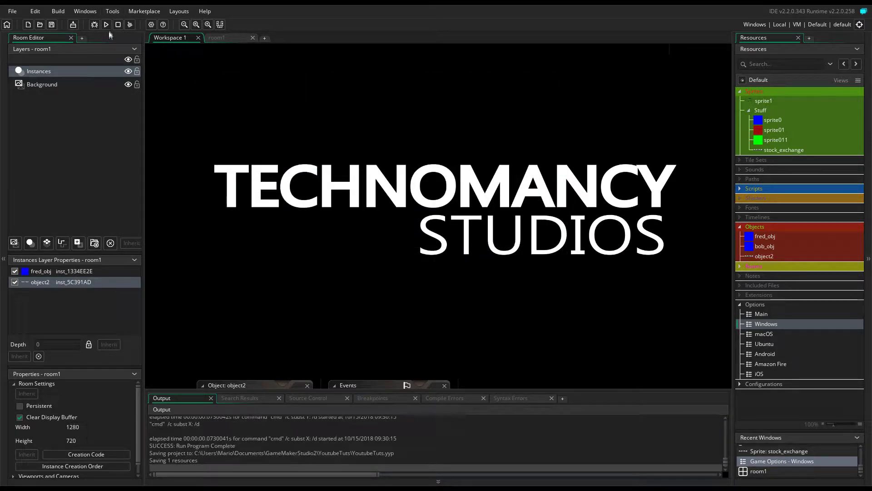
{"action": "left_click", "coordinate": [106, 24]}
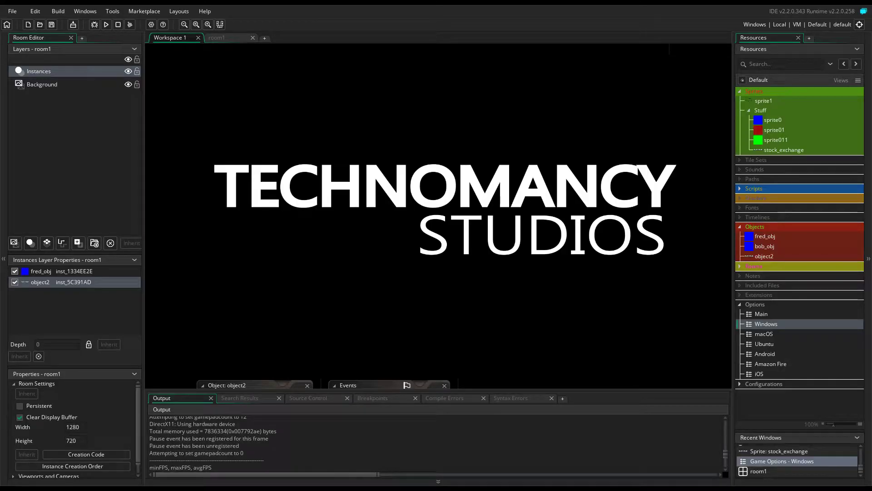
Step: Apply a 4096x4096 Windows texture page size, then reopen the stock_exchange sprite editor
{"action": "double_click", "coordinate": [783, 325]}
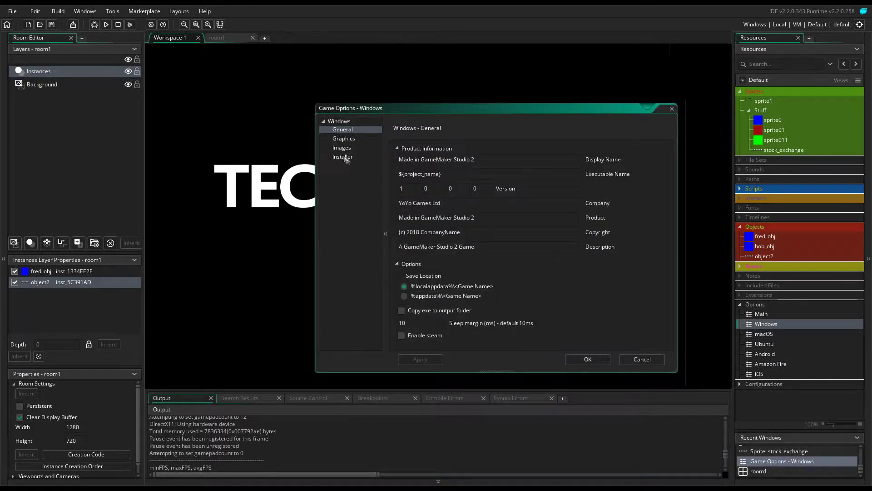
{"action": "left_click", "coordinate": [342, 156]}
{"action": "left_click", "coordinate": [350, 148]}
{"action": "left_click", "coordinate": [344, 138]}
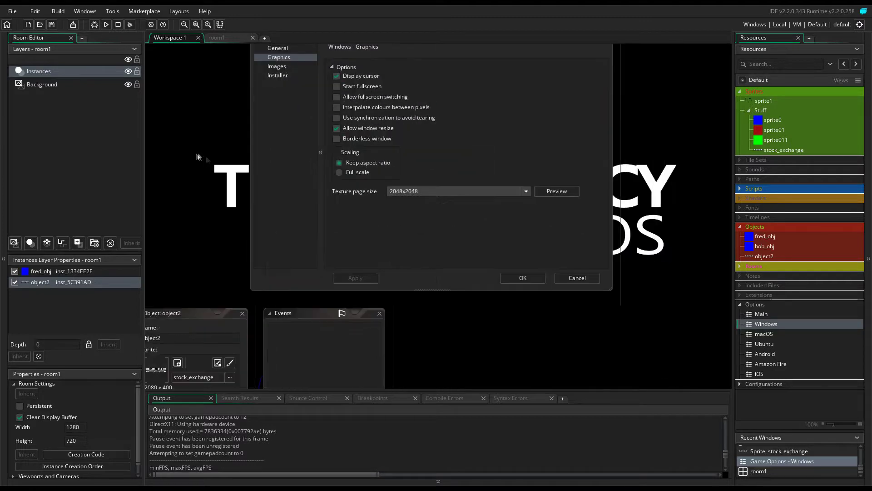
{"action": "left_click", "coordinate": [525, 192]}
{"action": "left_click", "coordinate": [456, 232]}
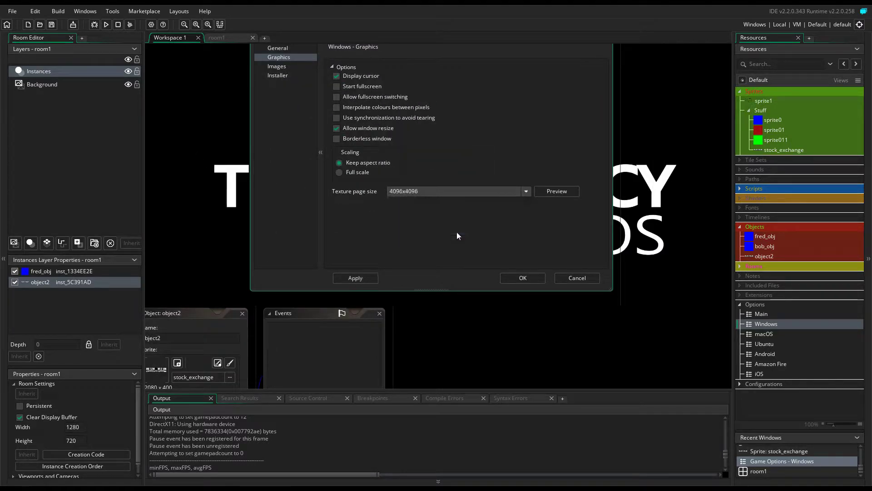
{"action": "left_click", "coordinate": [354, 278]}
{"action": "left_click", "coordinate": [784, 150]}
{"action": "double_click", "coordinate": [784, 150]}
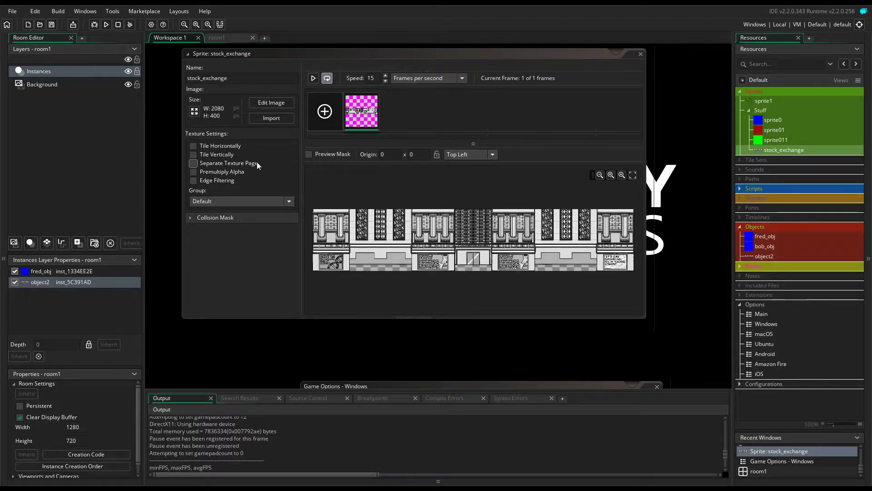
Step: Run the game, then check the Texture page size list still shows 4096x4096, leaving it unchanged
{"action": "left_click", "coordinate": [106, 24]}
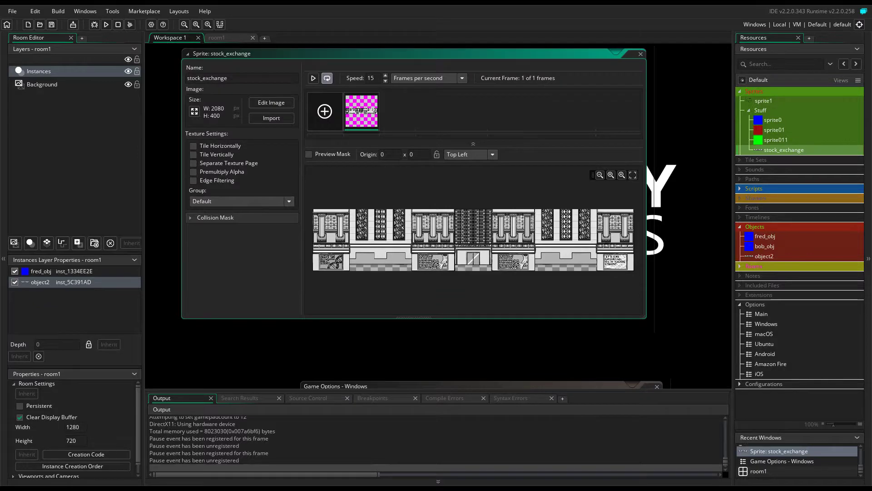
{"action": "scroll", "coordinate": [226, 346], "scroll_direction": "down", "scroll_amount": 10}
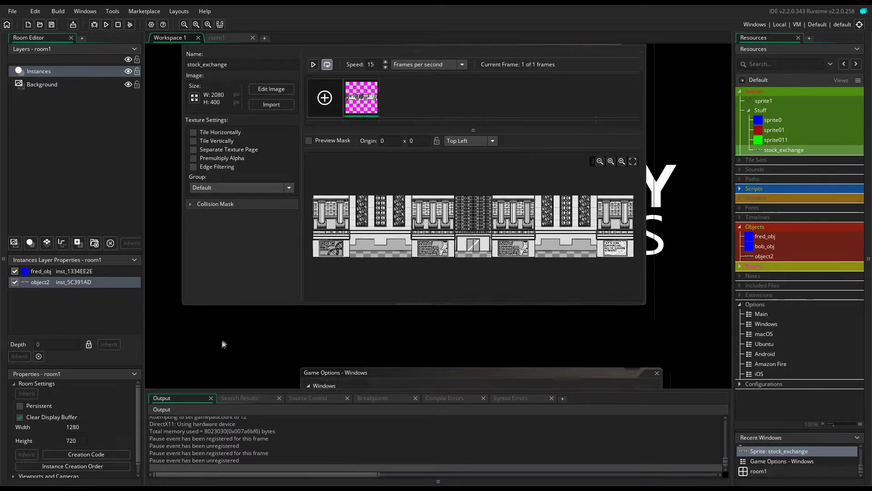
{"action": "left_click", "coordinate": [497, 252]}
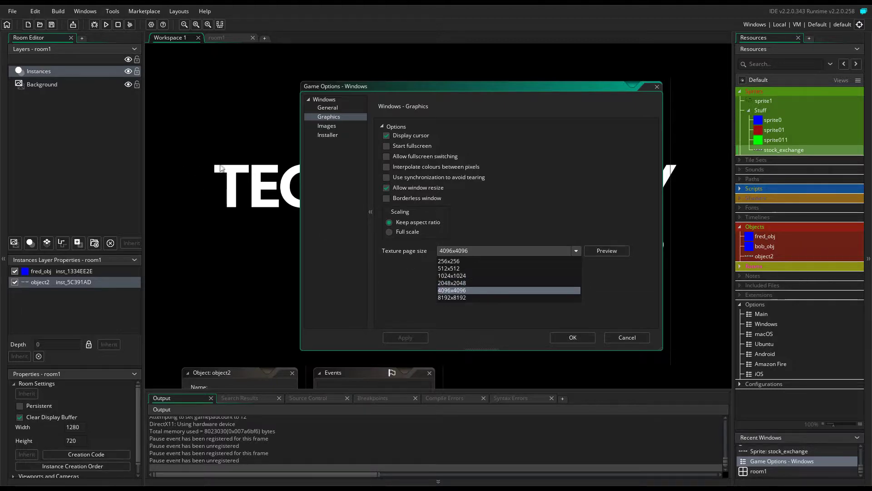
{"action": "left_click", "coordinate": [270, 137]}
{"action": "scroll", "coordinate": [270, 137], "scroll_direction": "up", "scroll_amount": 5}
{"action": "scroll", "coordinate": [235, 221], "scroll_direction": "up", "scroll_amount": 5}
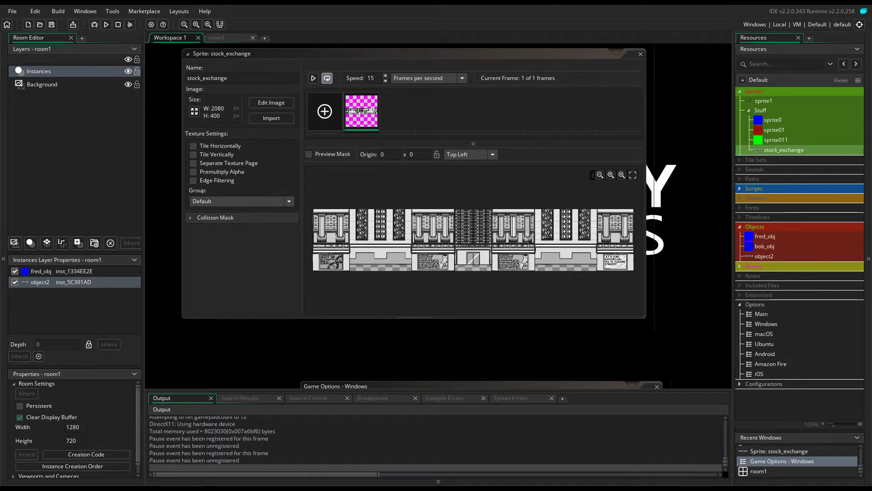
{"action": "scroll", "coordinate": [465, 247], "scroll_direction": "down", "scroll_amount": 2}
{"action": "scroll", "coordinate": [465, 247], "scroll_direction": "up", "scroll_amount": 2}
{"action": "scroll", "coordinate": [282, 182], "scroll_direction": "up", "scroll_amount": 5}
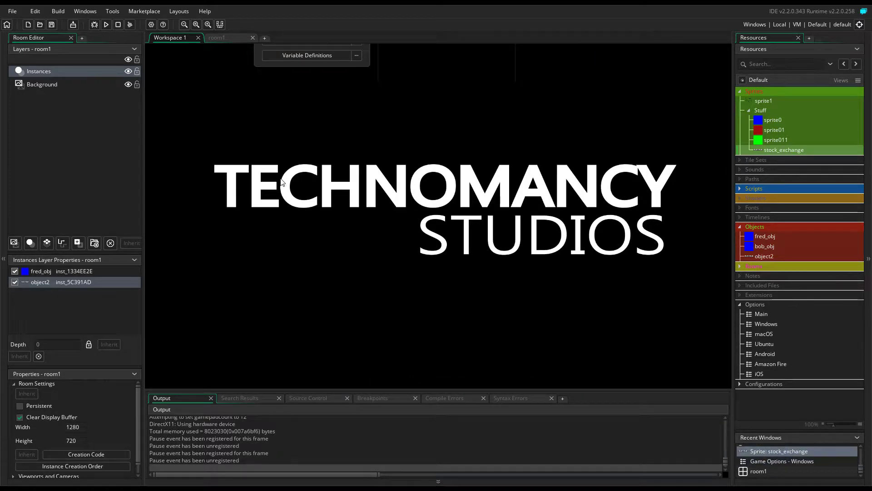
Step: Open the Texture Groups manager and review the existing groups and parent options
{"action": "left_click", "coordinate": [113, 11]}
{"action": "mouse_move", "coordinate": [132, 13]}
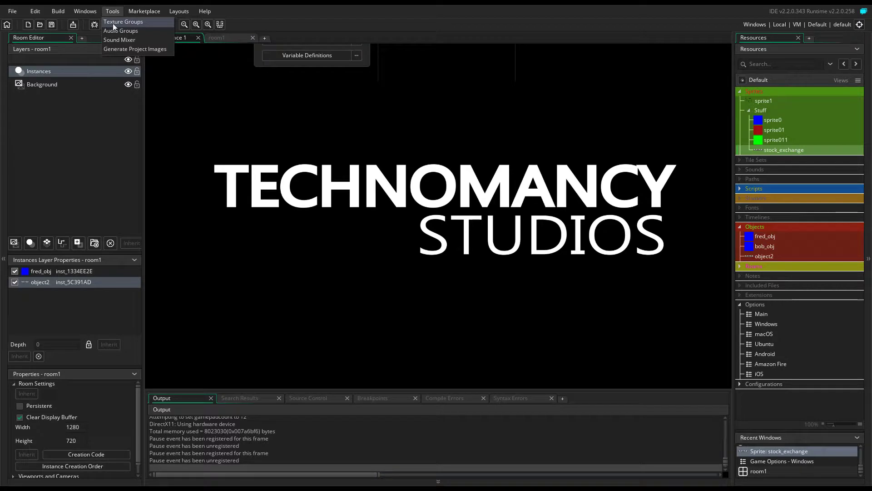
{"action": "left_click", "coordinate": [113, 24]}
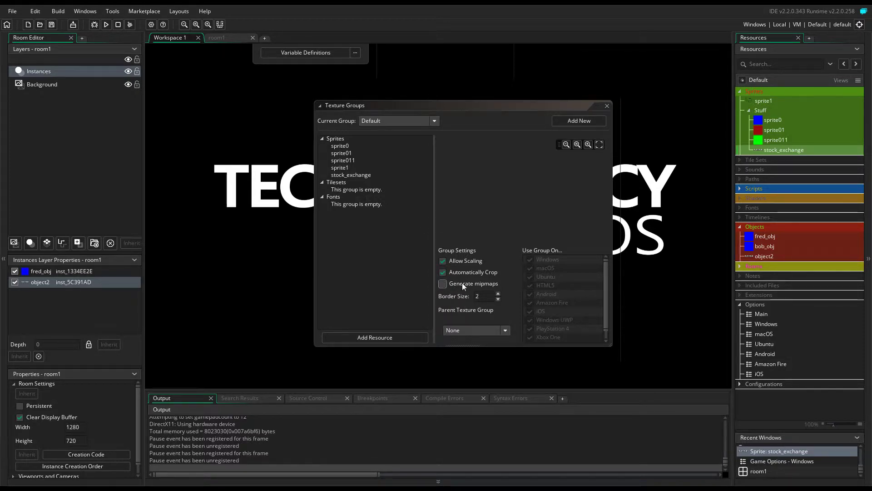
{"action": "left_click", "coordinate": [488, 328]}
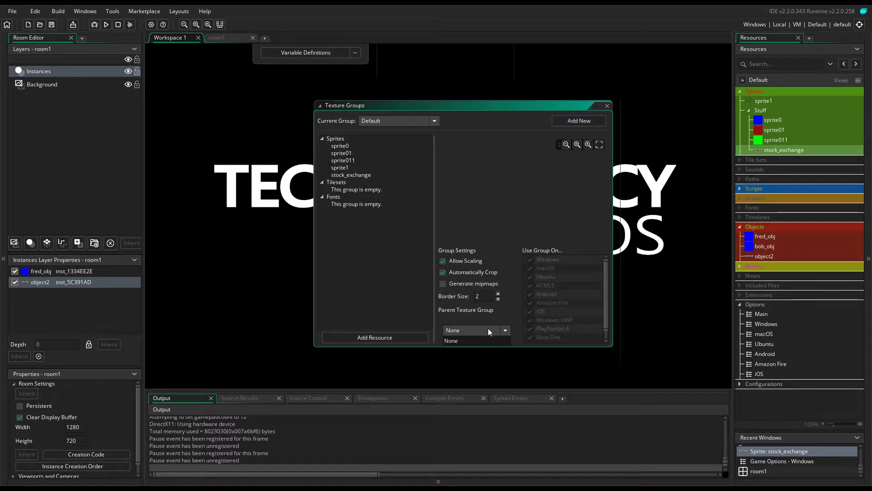
{"action": "left_click", "coordinate": [386, 122]}
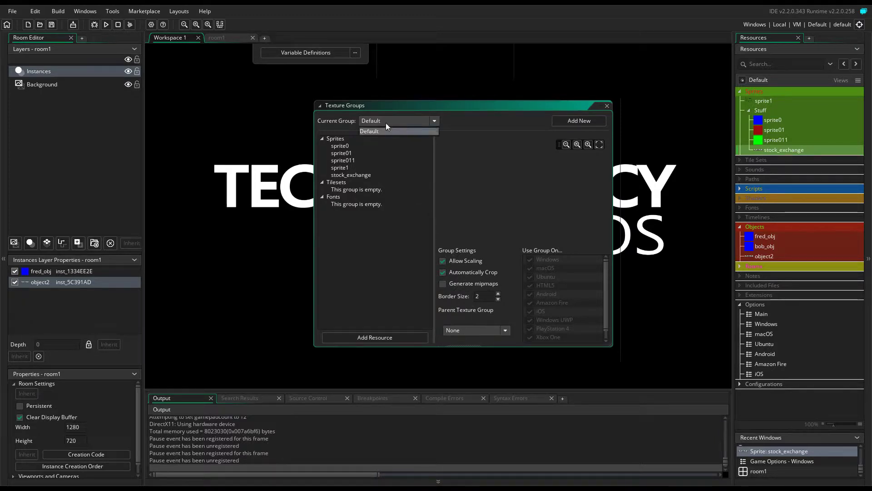
{"action": "left_click", "coordinate": [385, 122]}
Step: Add a new texture group and name it Cool1
{"action": "left_click", "coordinate": [580, 120]}
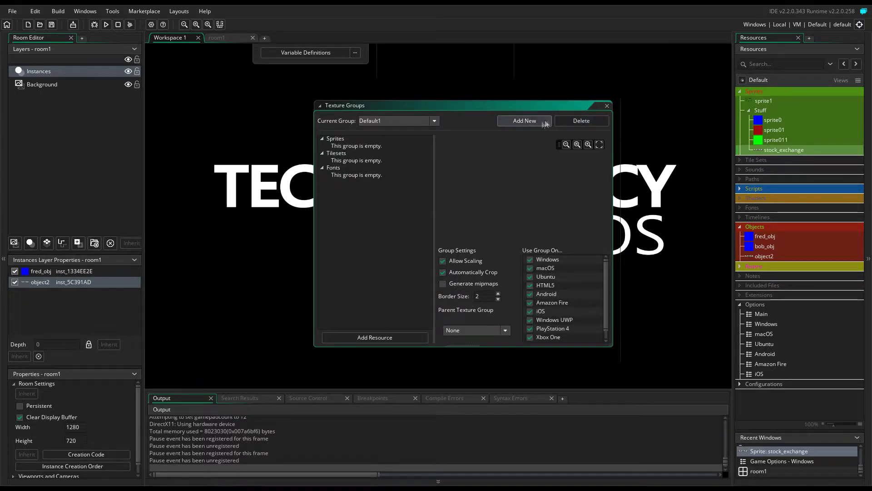
{"action": "double_click", "coordinate": [382, 121]}
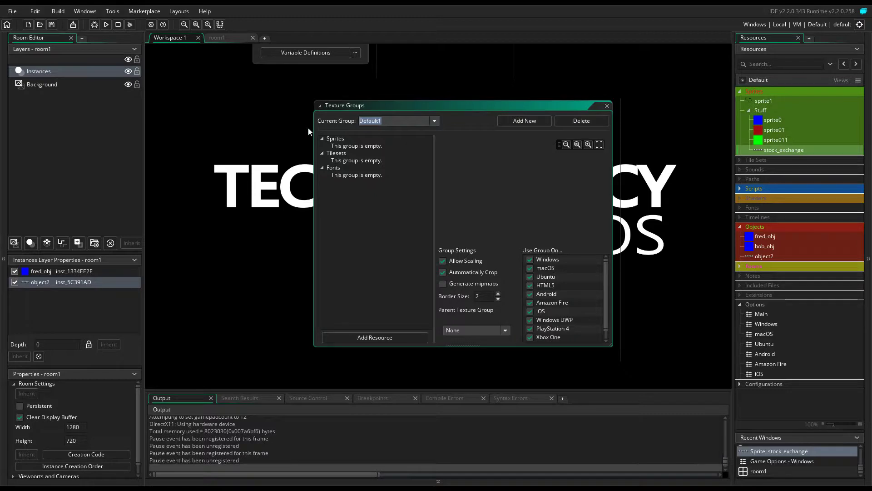
{"action": "type", "text": "Col"}
{"action": "key", "text": "BackSpace"}
{"action": "type", "text": "ol1"}
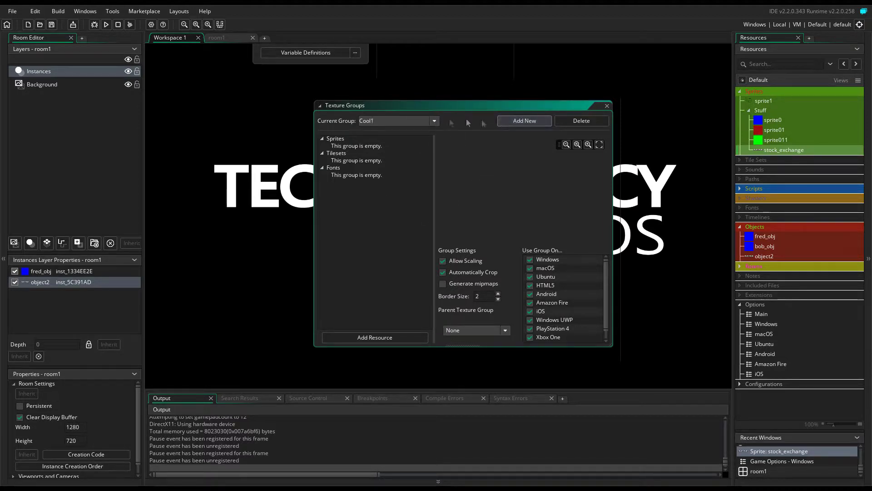
{"action": "left_click", "coordinate": [381, 121]}
{"action": "type", "text": "1"}
Step: Add another texture group, Cool2
{"action": "left_click", "coordinate": [503, 122]}
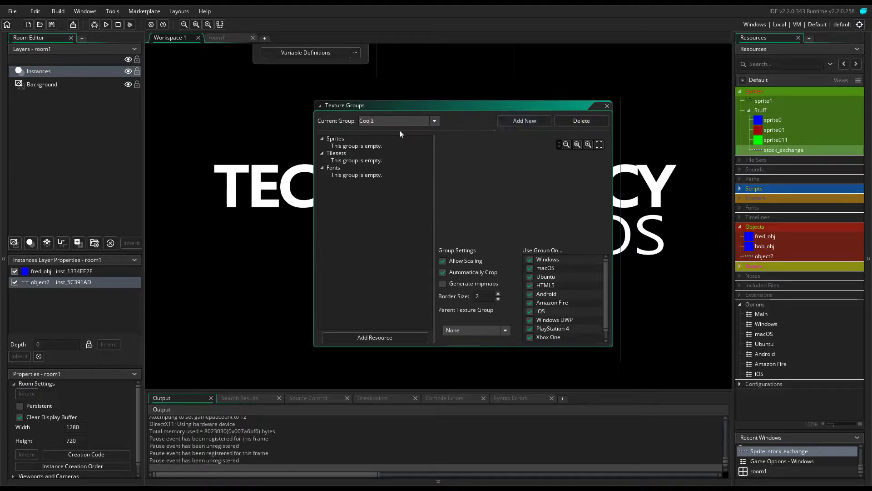
{"action": "left_click", "coordinate": [434, 121]}
{"action": "left_click", "coordinate": [435, 121]}
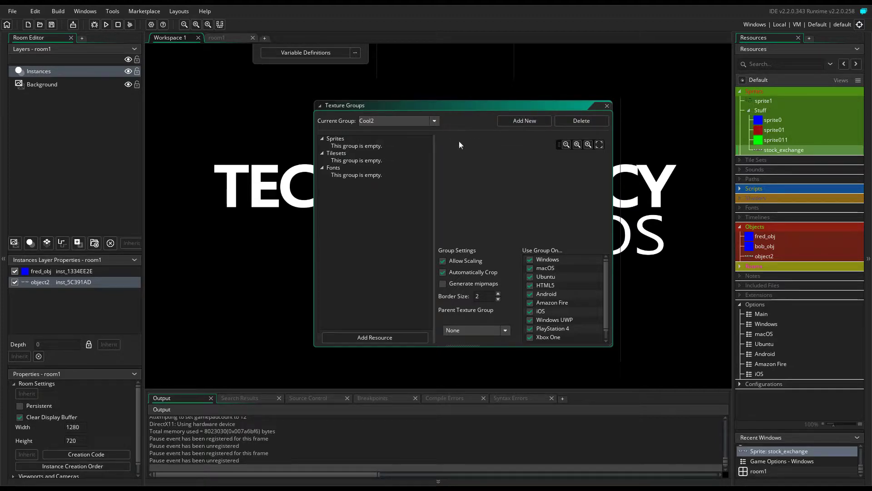
{"action": "double_click", "coordinate": [765, 119]}
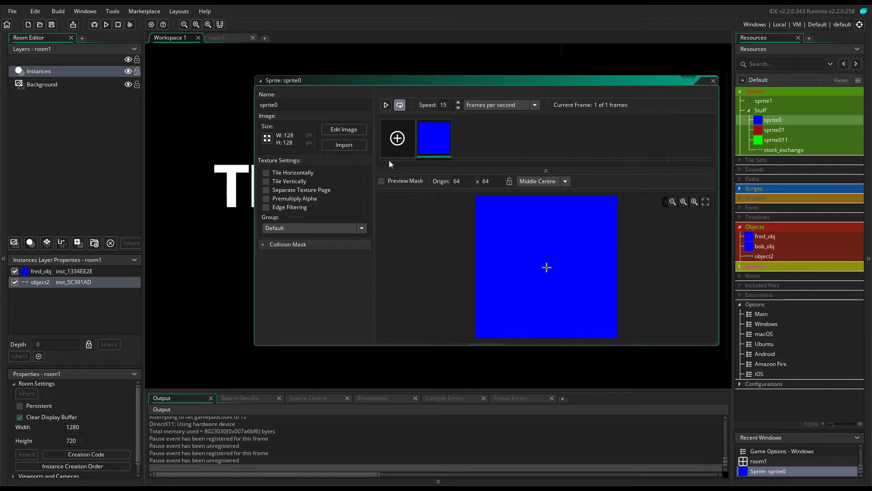
Step: Put sprite0 in the Cool group, sprite01 in Cool1 and sprite011 in Cool2
{"action": "left_click", "coordinate": [312, 226]}
{"action": "left_click", "coordinate": [305, 246]}
{"action": "double_click", "coordinate": [774, 129]}
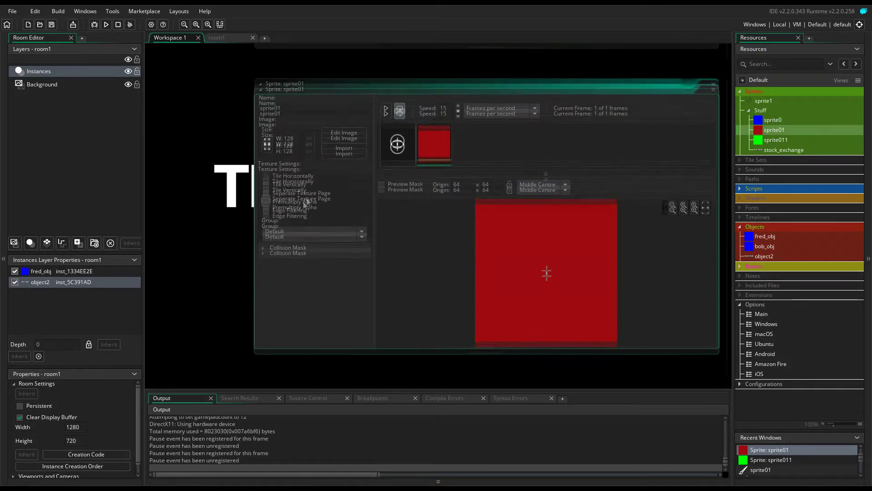
{"action": "left_click", "coordinate": [316, 226]}
{"action": "left_click", "coordinate": [305, 252]}
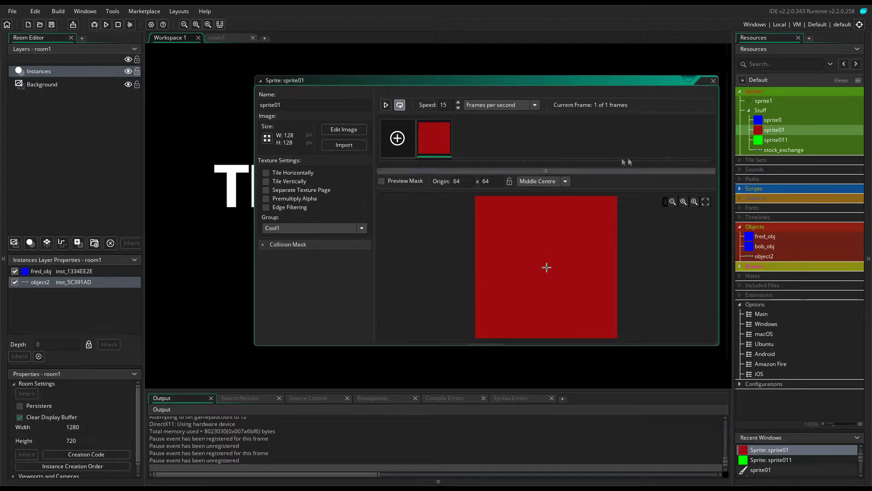
{"action": "double_click", "coordinate": [772, 140]}
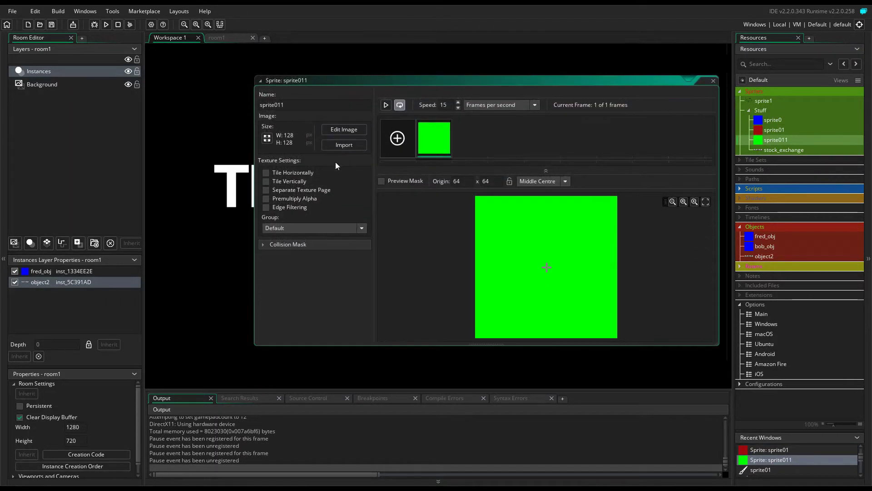
{"action": "left_click", "coordinate": [325, 227]}
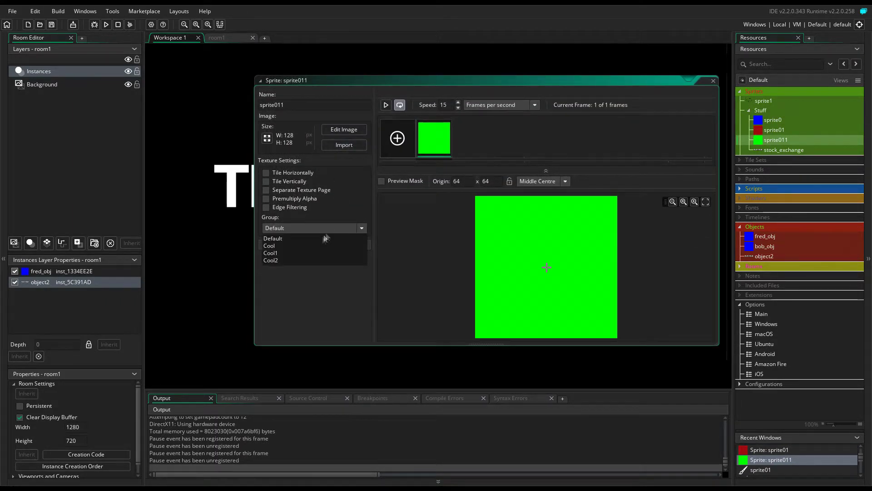
{"action": "left_click", "coordinate": [296, 260]}
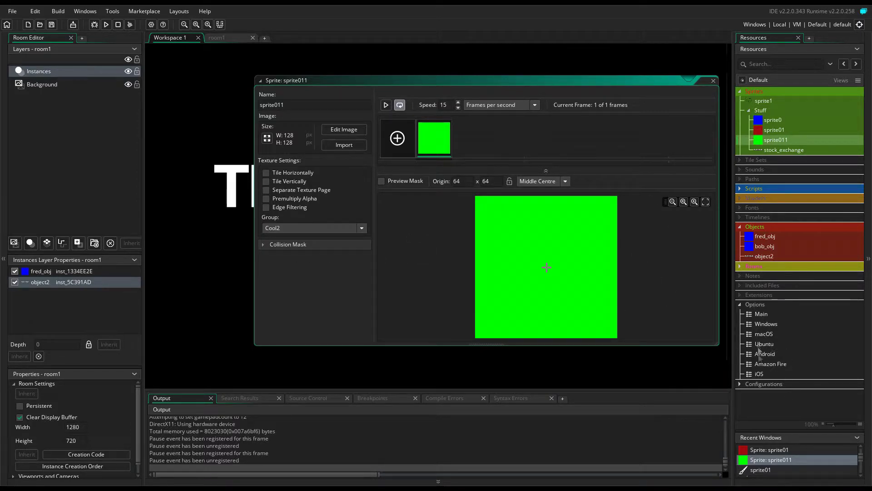
{"action": "double_click", "coordinate": [766, 324]}
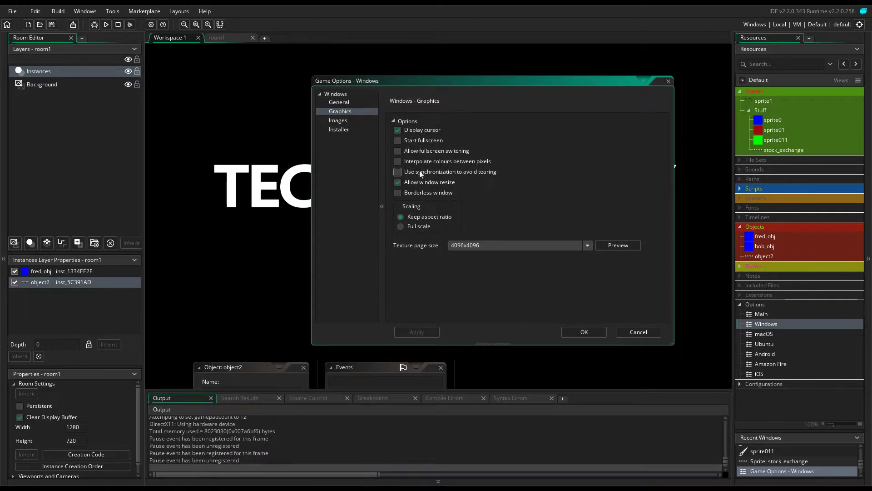
Step: Generate a texture page preview from the 4096x4096 Windows graphics settings
{"action": "left_click", "coordinate": [619, 247]}
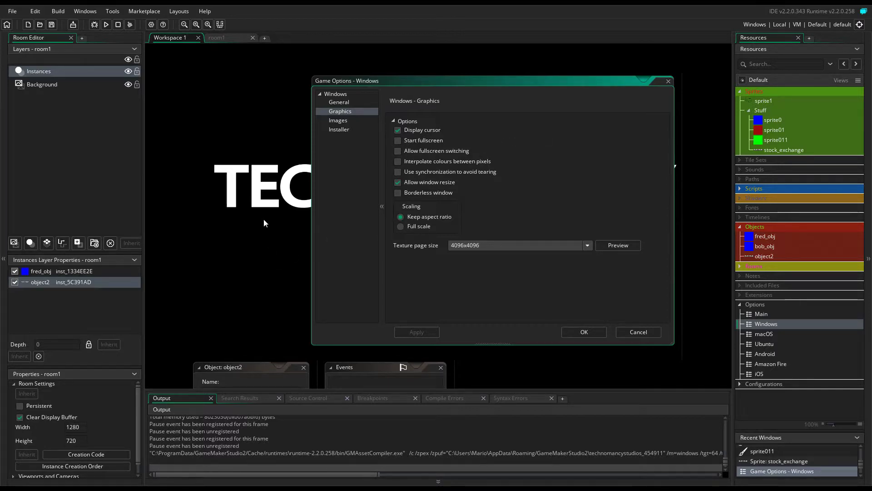
{"action": "scroll", "coordinate": [264, 219], "scroll_direction": "down", "scroll_amount": 6}
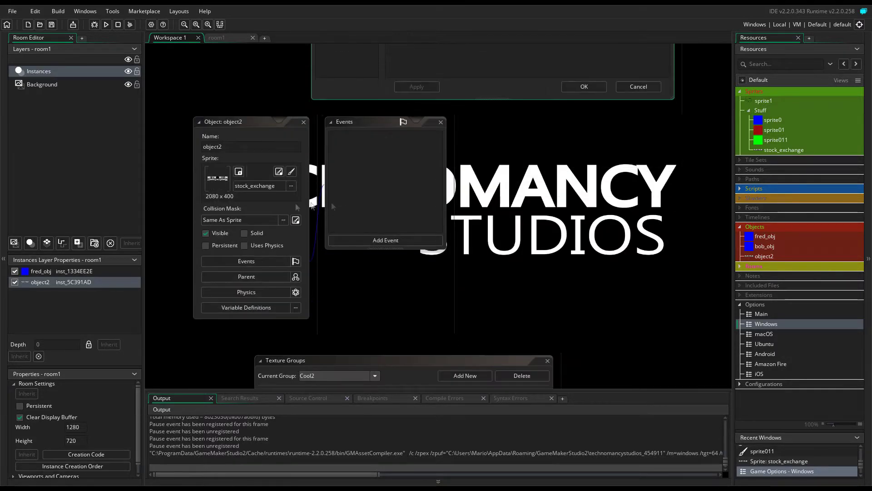
Step: Preview sprite011 in the Cool2 texture group
{"action": "scroll", "coordinate": [430, 198], "scroll_direction": "down", "scroll_amount": 5}
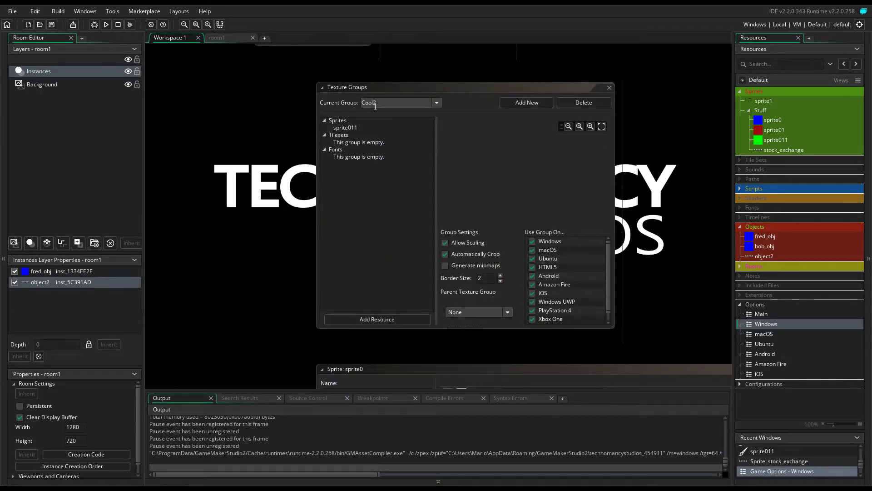
{"action": "scroll", "coordinate": [571, 168], "scroll_direction": "down", "scroll_amount": 2}
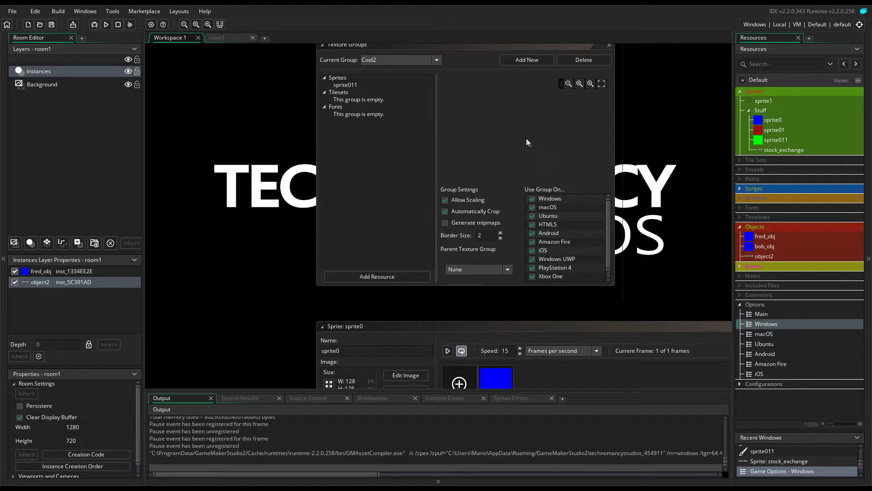
{"action": "left_click", "coordinate": [360, 84]}
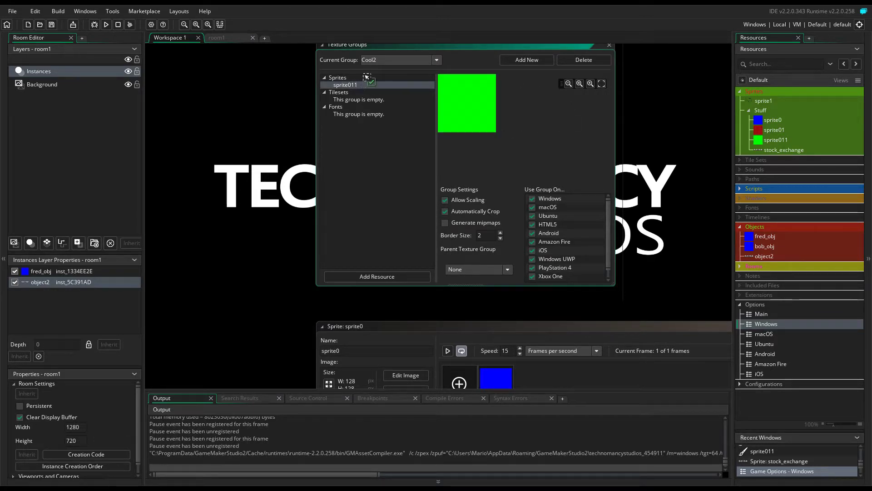
Step: Save the project with Ctrl+S
{"action": "scroll", "coordinate": [214, 250], "scroll_direction": "down", "scroll_amount": 10}
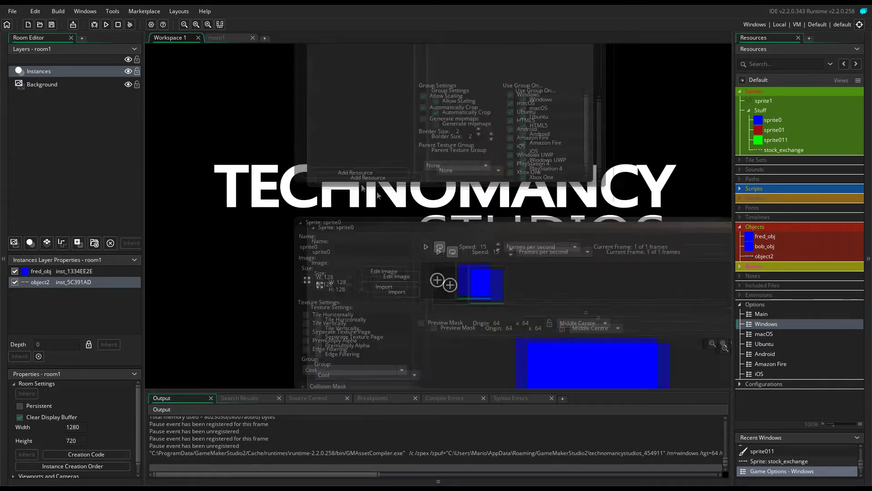
{"action": "key", "text": "ctrl+s"}
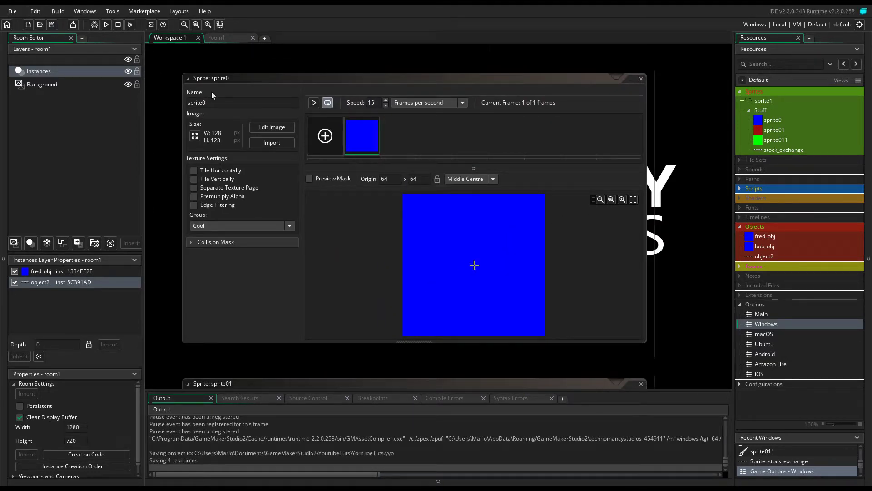
{"action": "scroll", "coordinate": [171, 146], "scroll_direction": "down", "scroll_amount": 15}
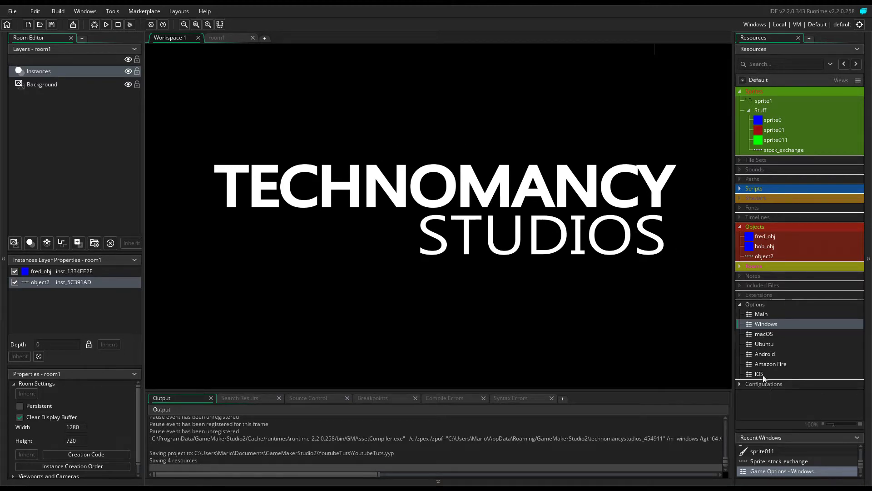
Step: Preview texture pages from Options > Windows Graphics, producing texture_0 to texture_3
{"action": "double_click", "coordinate": [778, 324]}
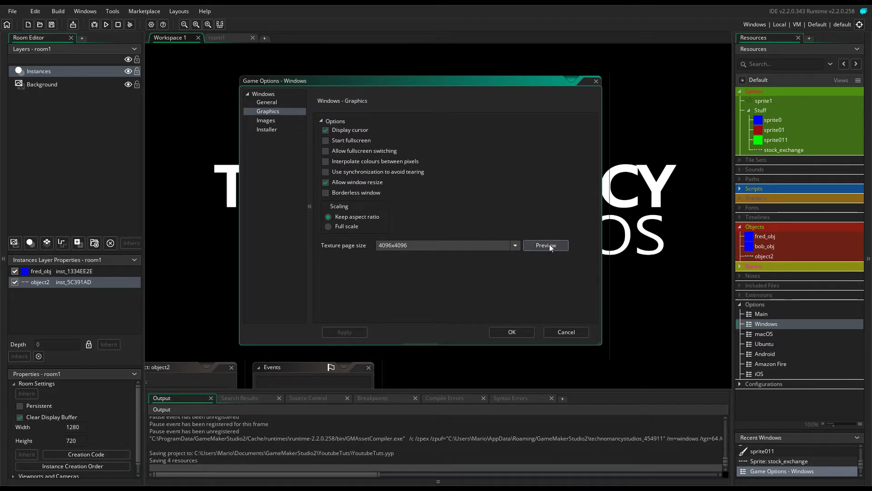
{"action": "left_click", "coordinate": [546, 246]}
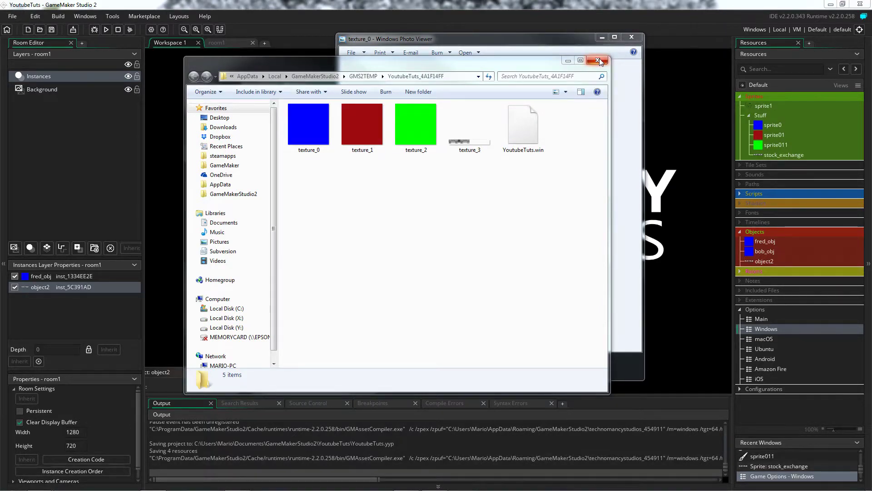
Step: Inspect the texture_0 to texture_3 page images, then close Explorer and the photo viewer
{"action": "left_click", "coordinate": [318, 141]}
{"action": "left_click", "coordinate": [366, 135]}
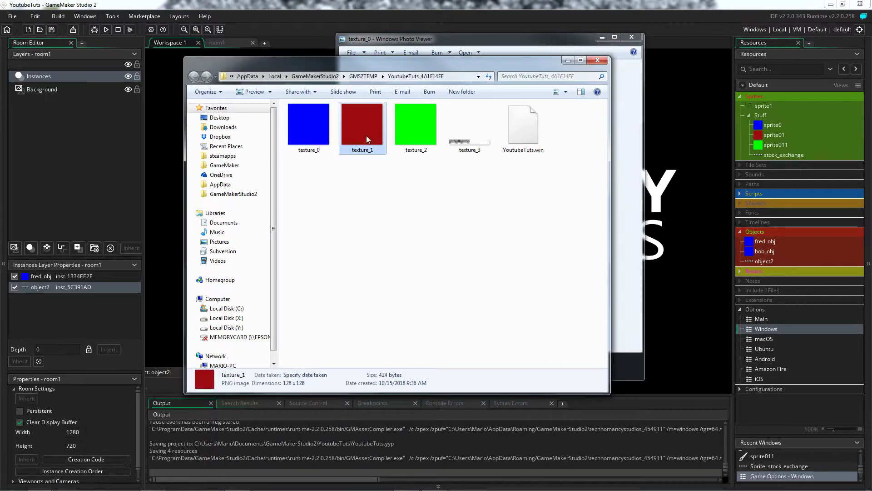
{"action": "left_click", "coordinate": [431, 133]}
{"action": "left_click", "coordinate": [454, 125]}
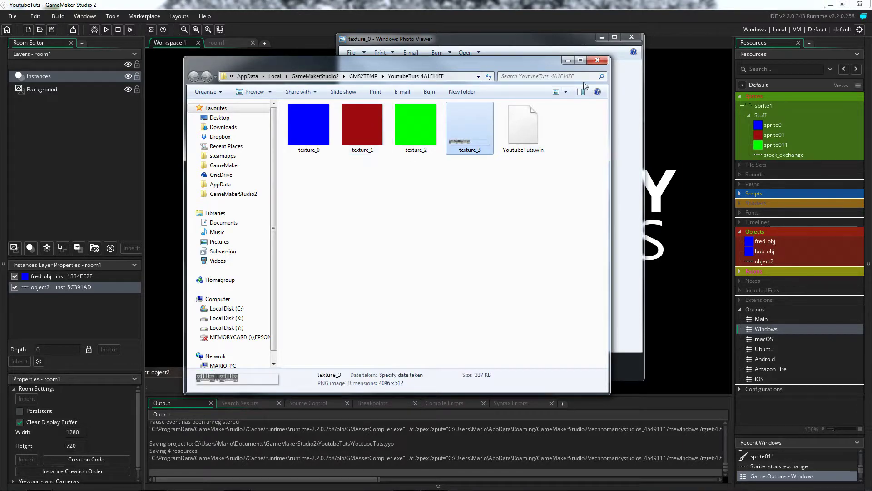
{"action": "left_click", "coordinate": [596, 61]}
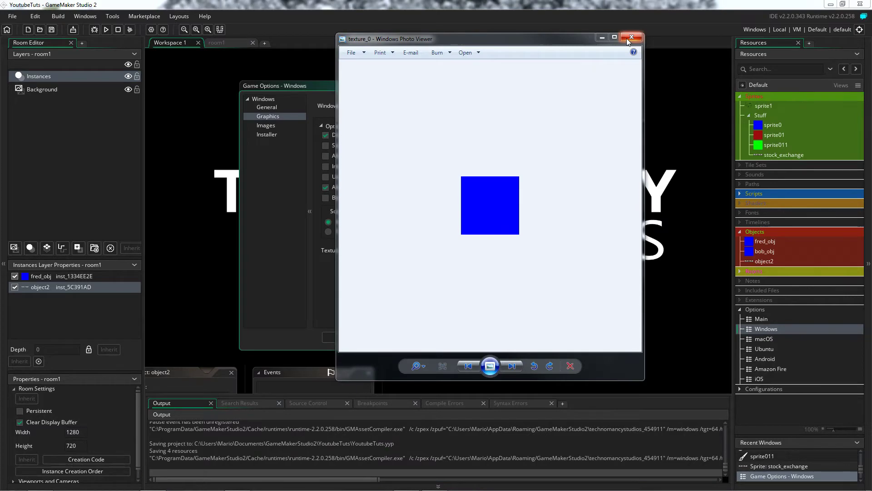
{"action": "left_click", "coordinate": [630, 37]}
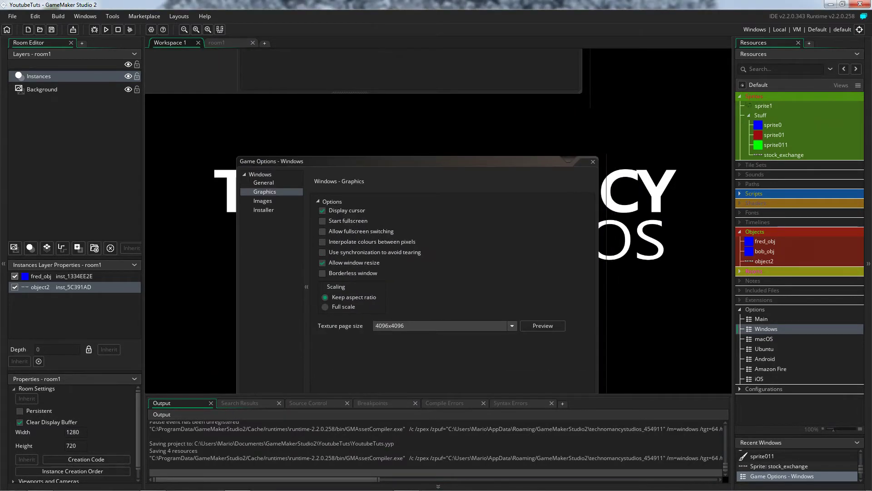